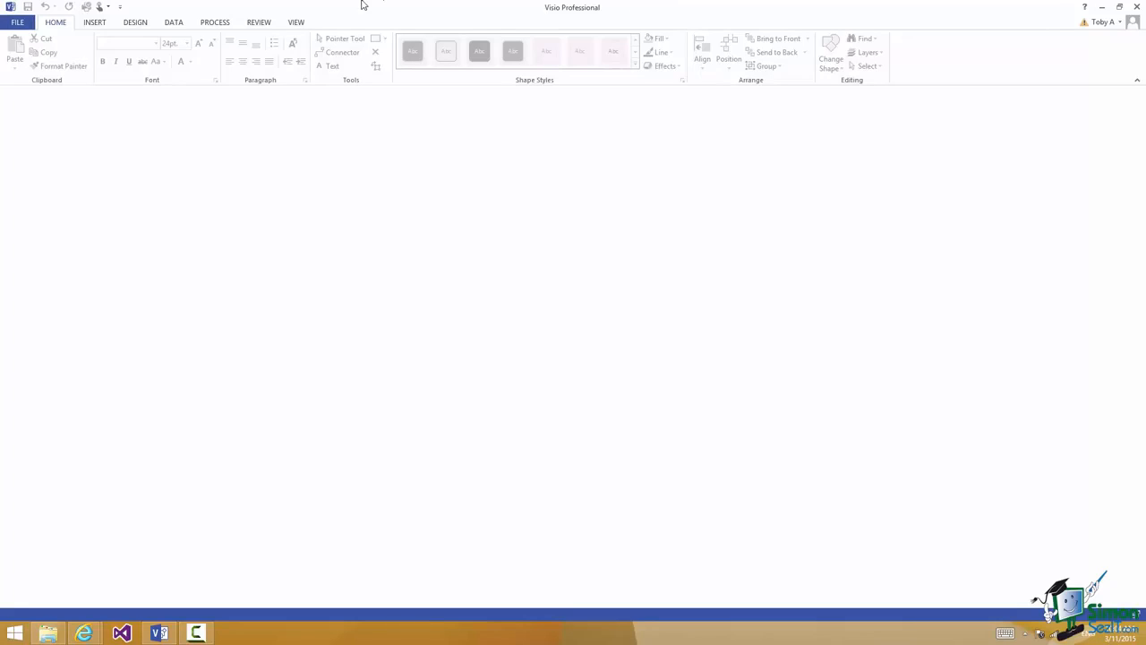
- Create a new drawing from the Office Layout template in the Maps and Floor Plans category, using US Units
key(alt+f)
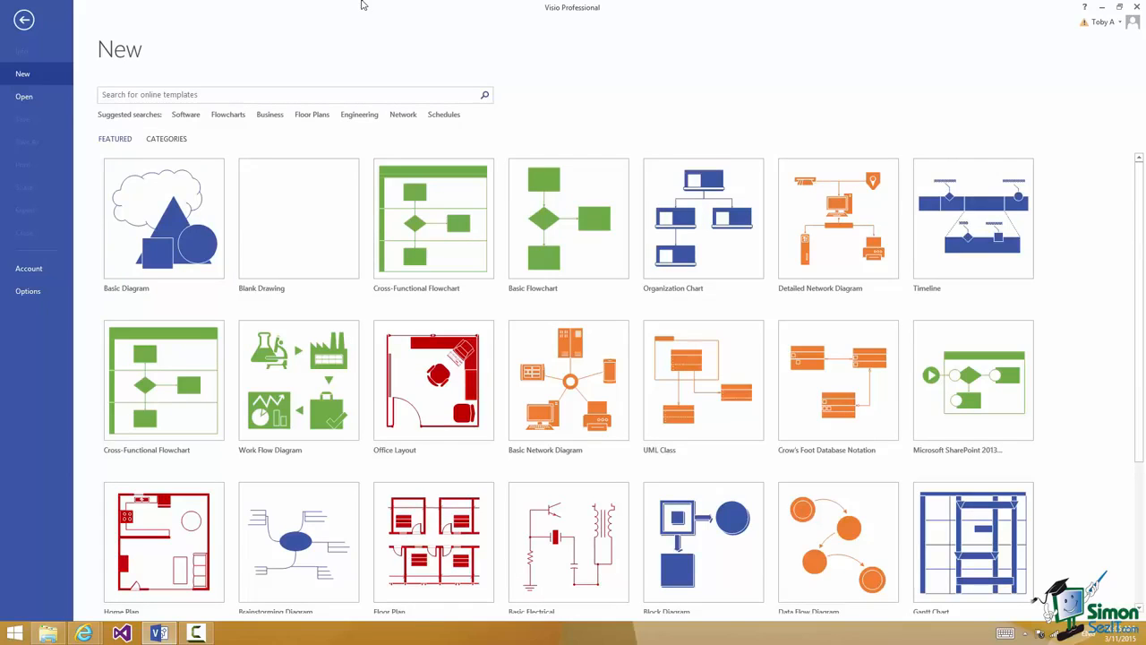
click(167, 139)
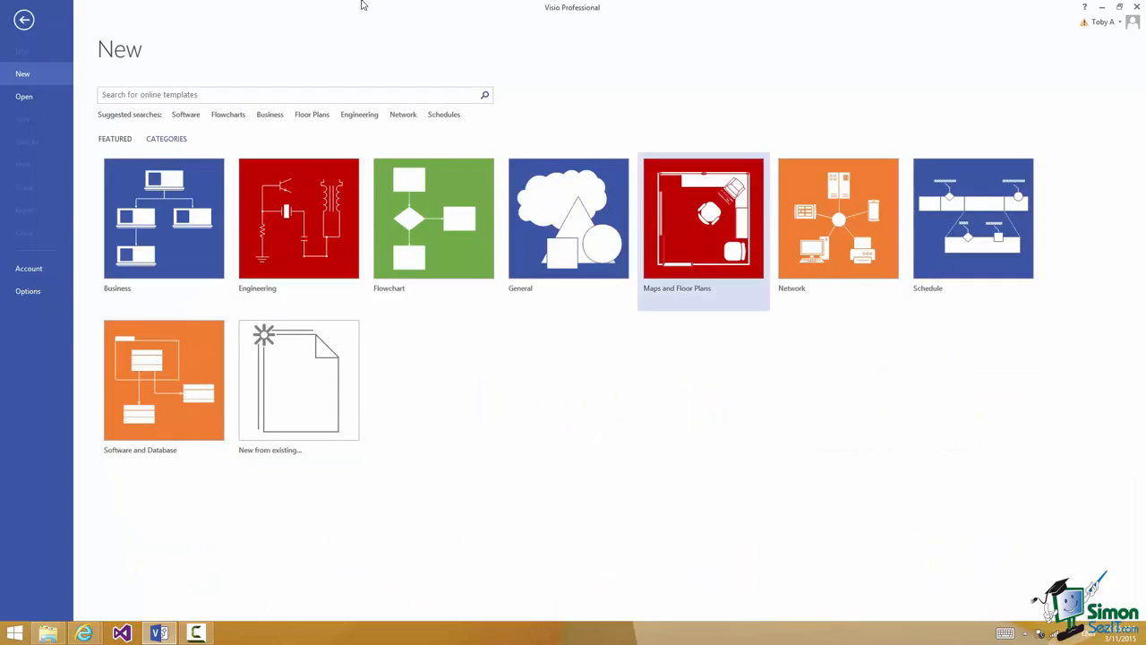
click(696, 243)
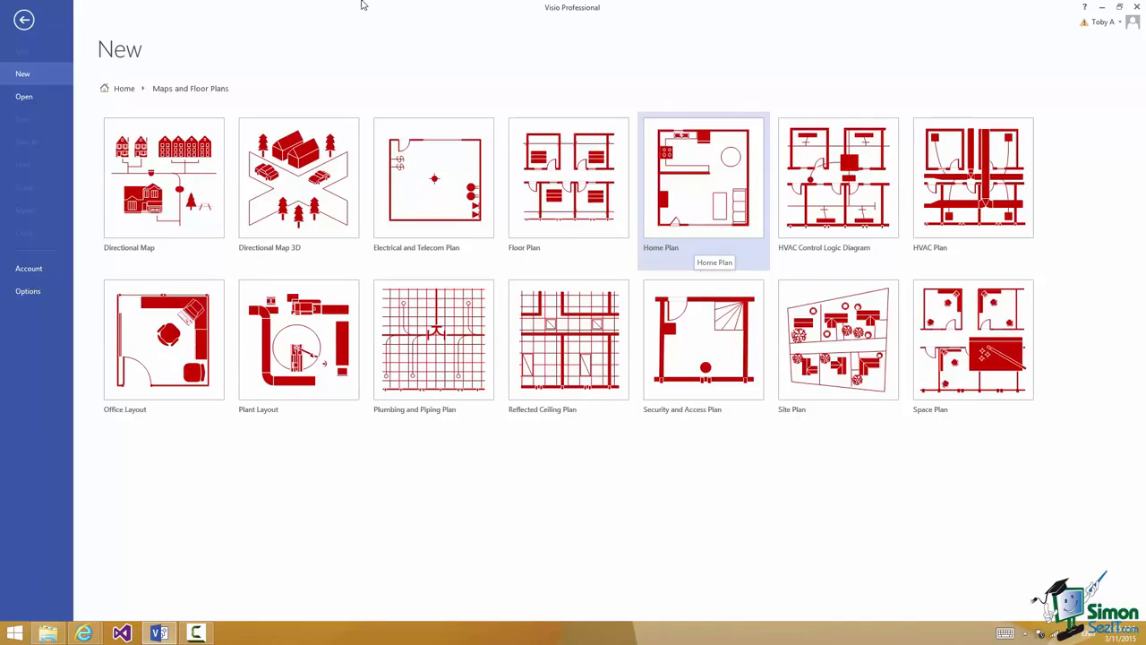
key(Left)
key(Left)
key(Left)
key(Left)
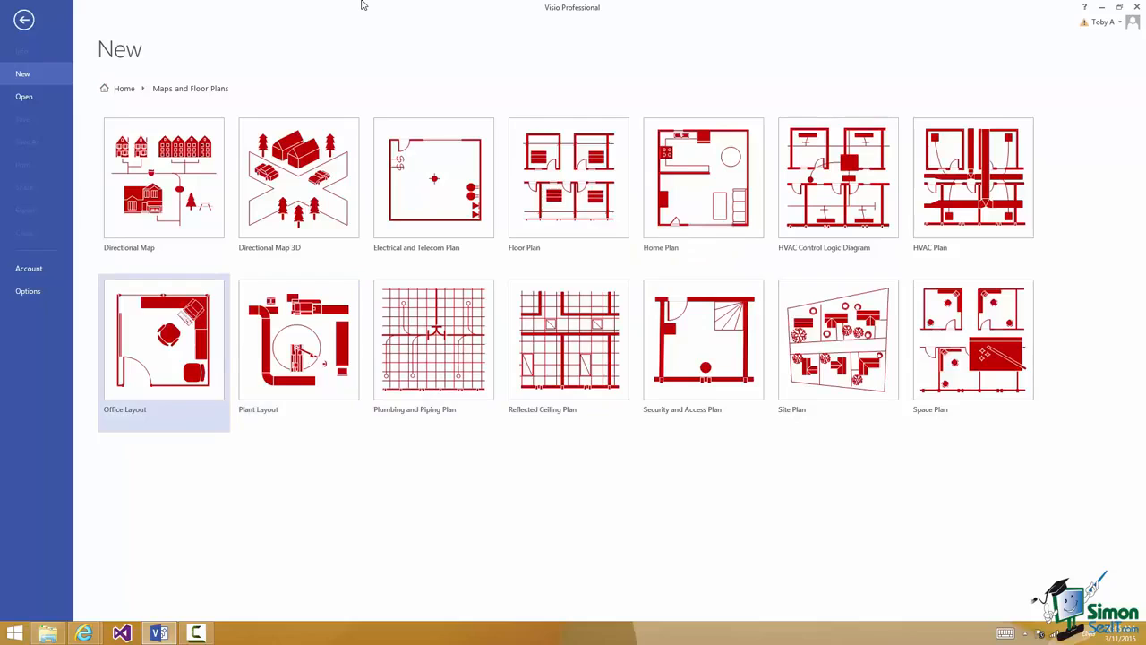
key(Return)
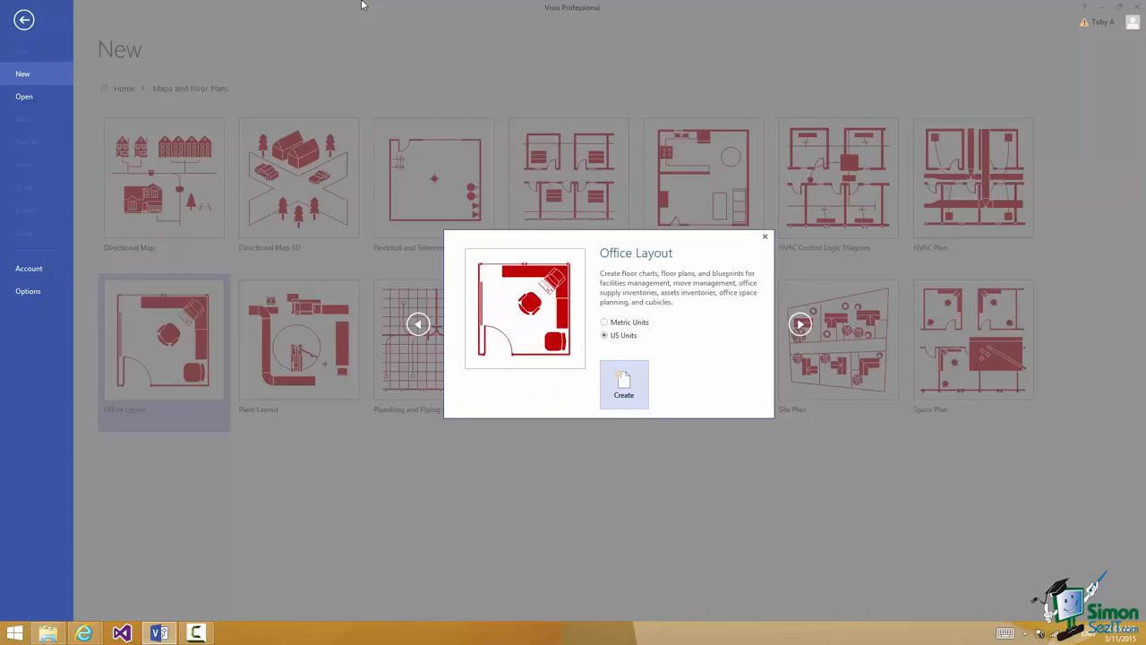
key(Return)
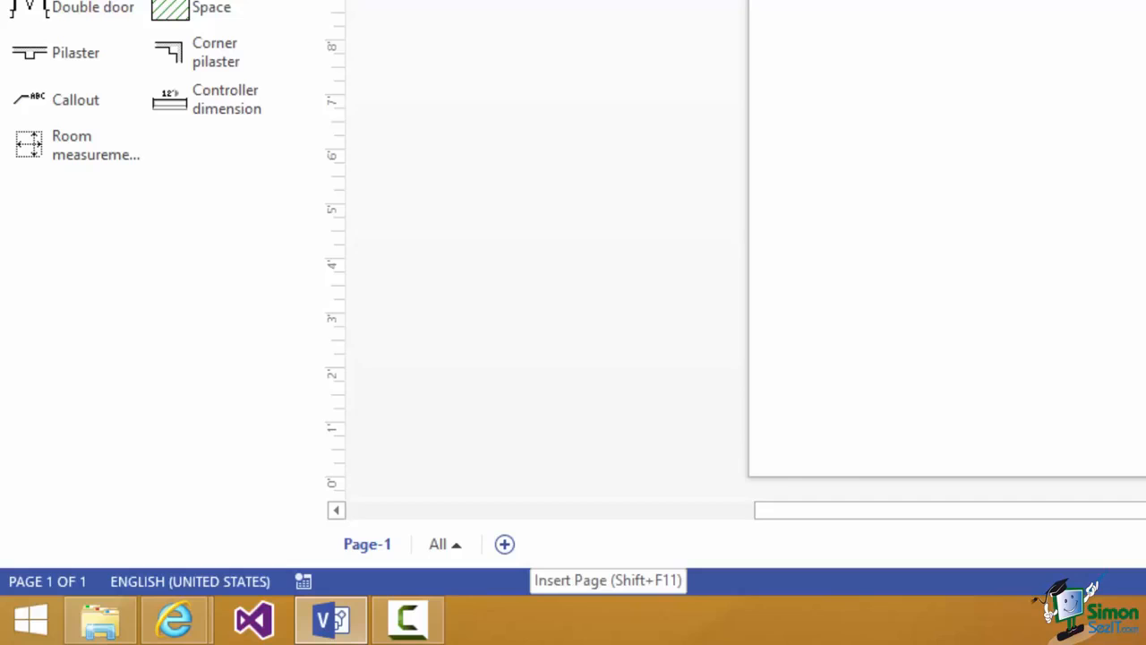
- Insert a second page in the drawing, switch between the pages, and delete the added page
click(504, 544)
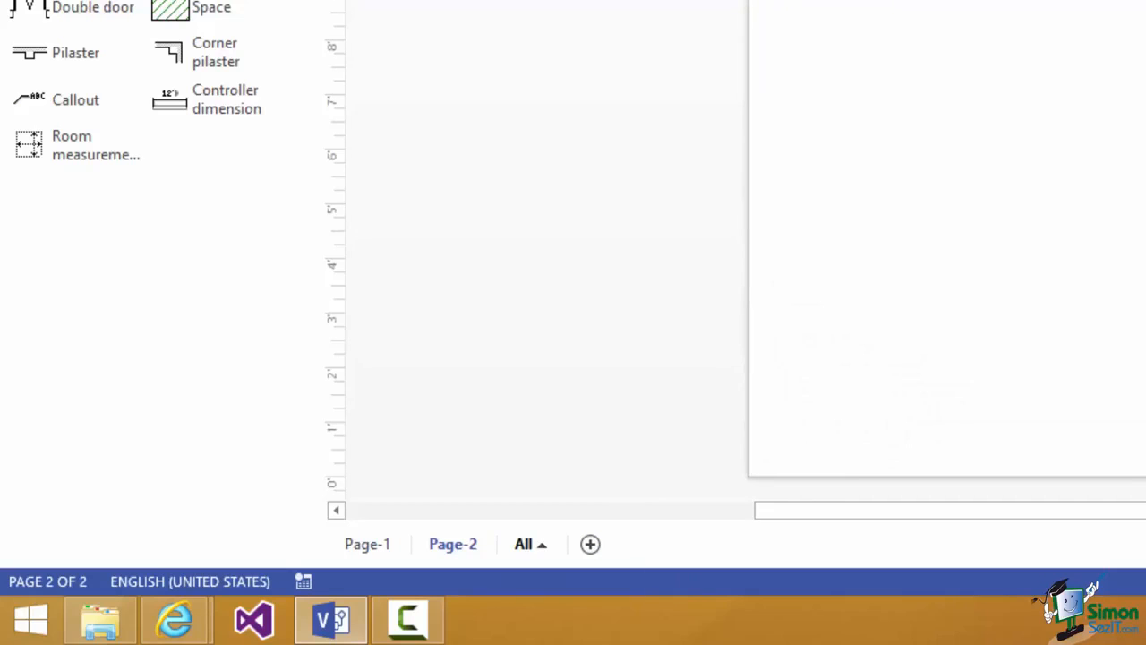
click(367, 543)
click(453, 544)
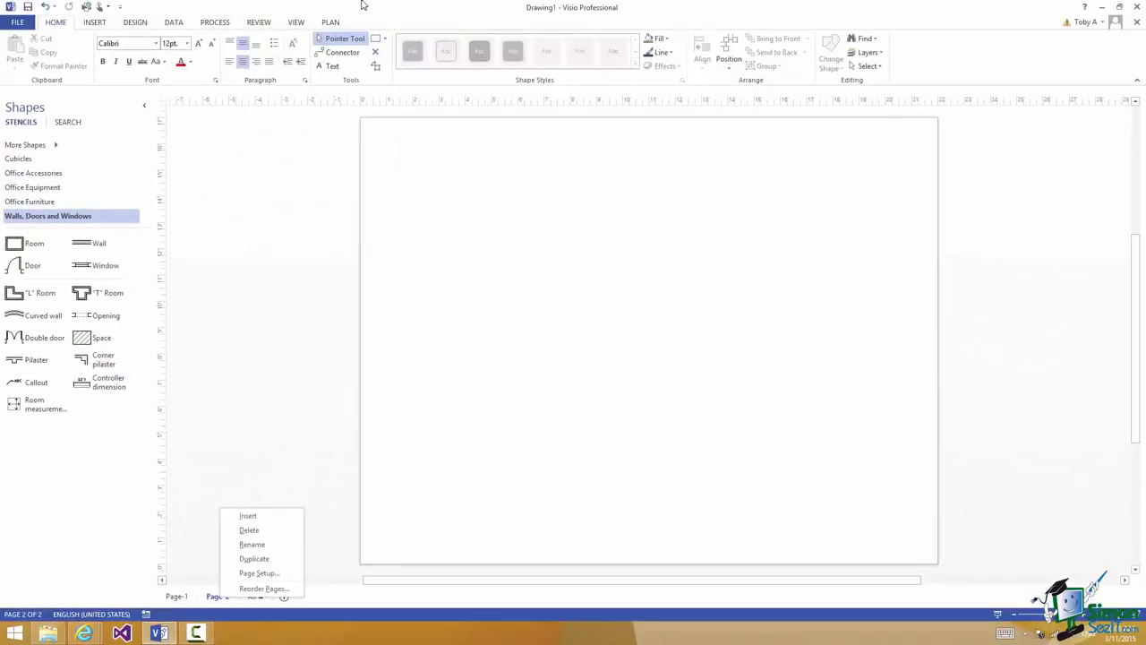
click(250, 530)
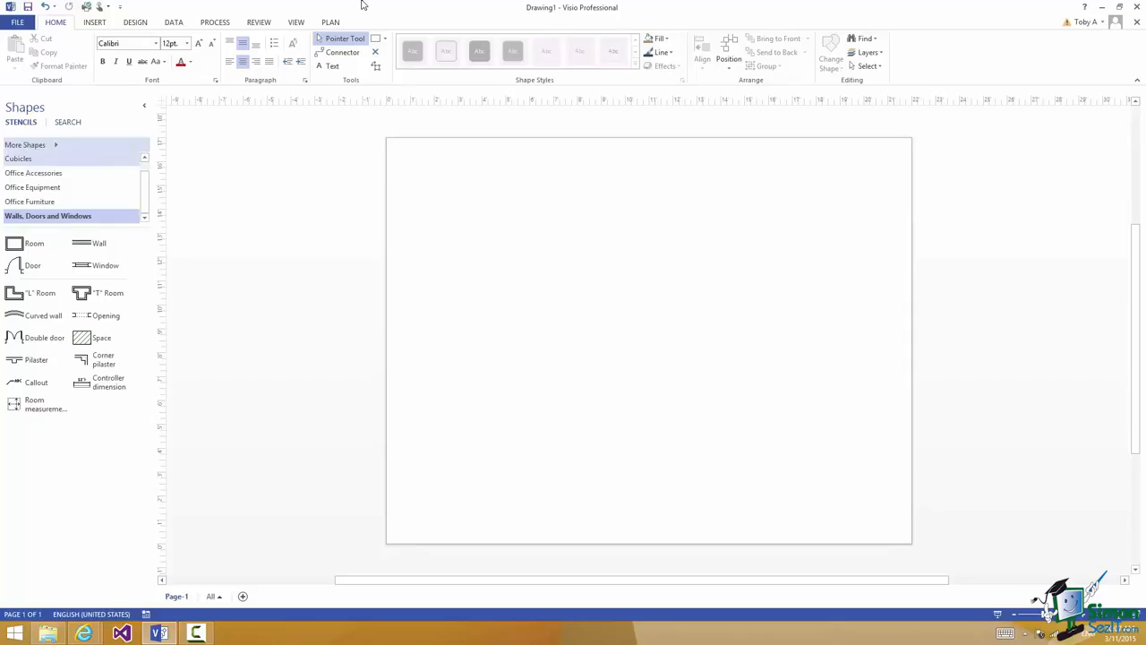
- Save the drawing as Visio 2013 Course File 02.vsdx in the Visio 2013 Course Files folder
key(alt+f)
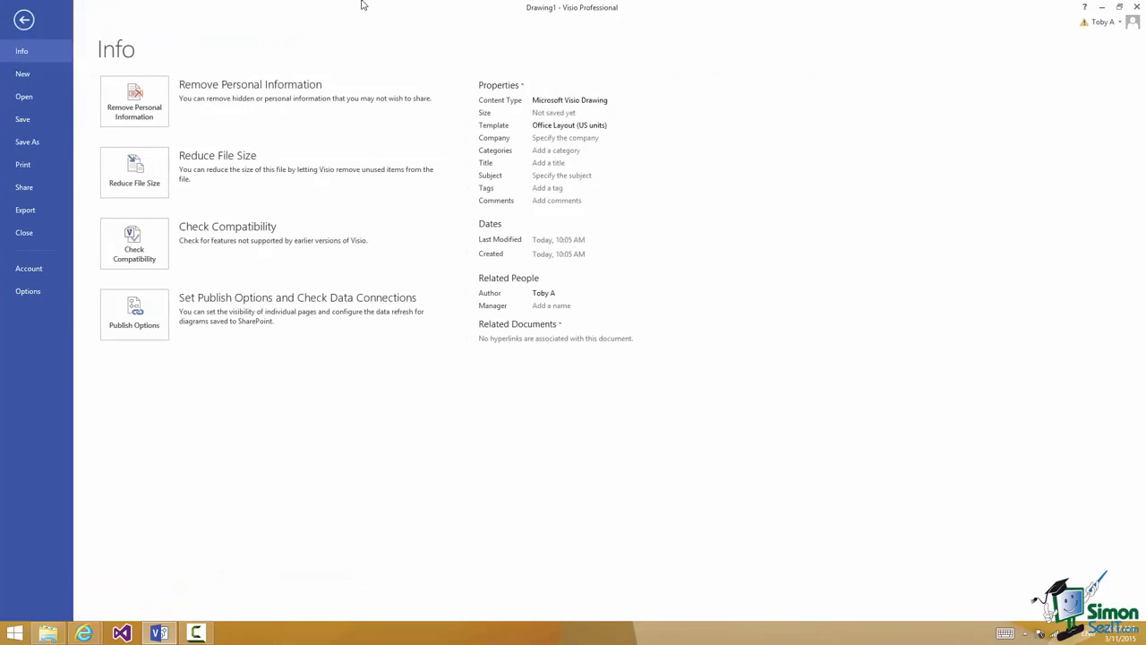
key(F12)
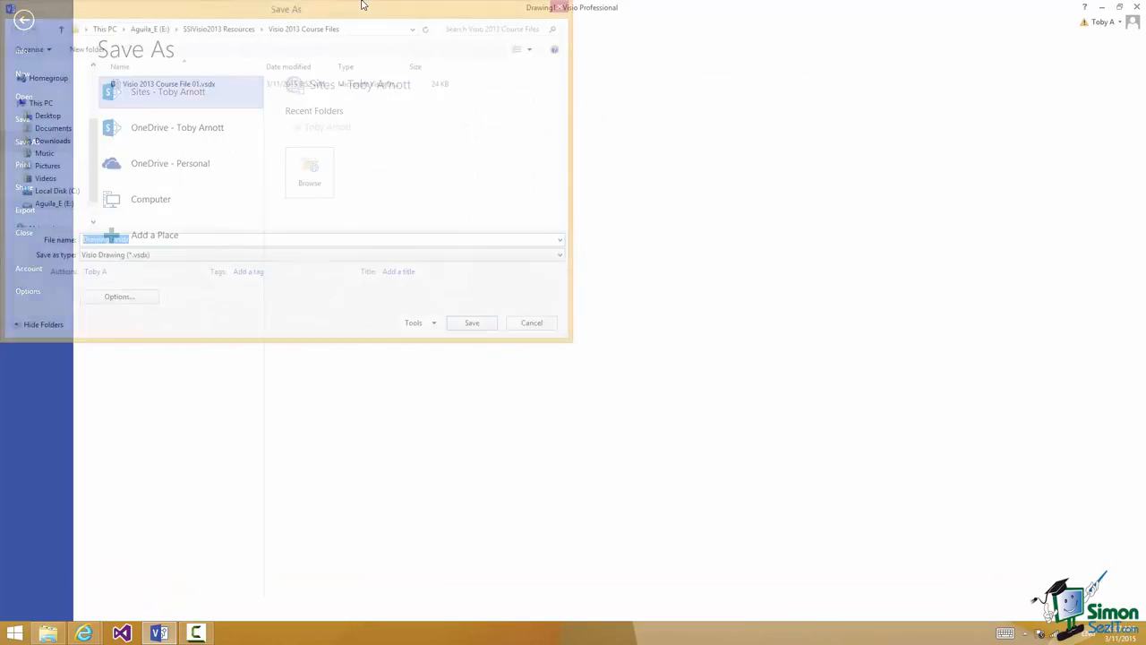
click(168, 84)
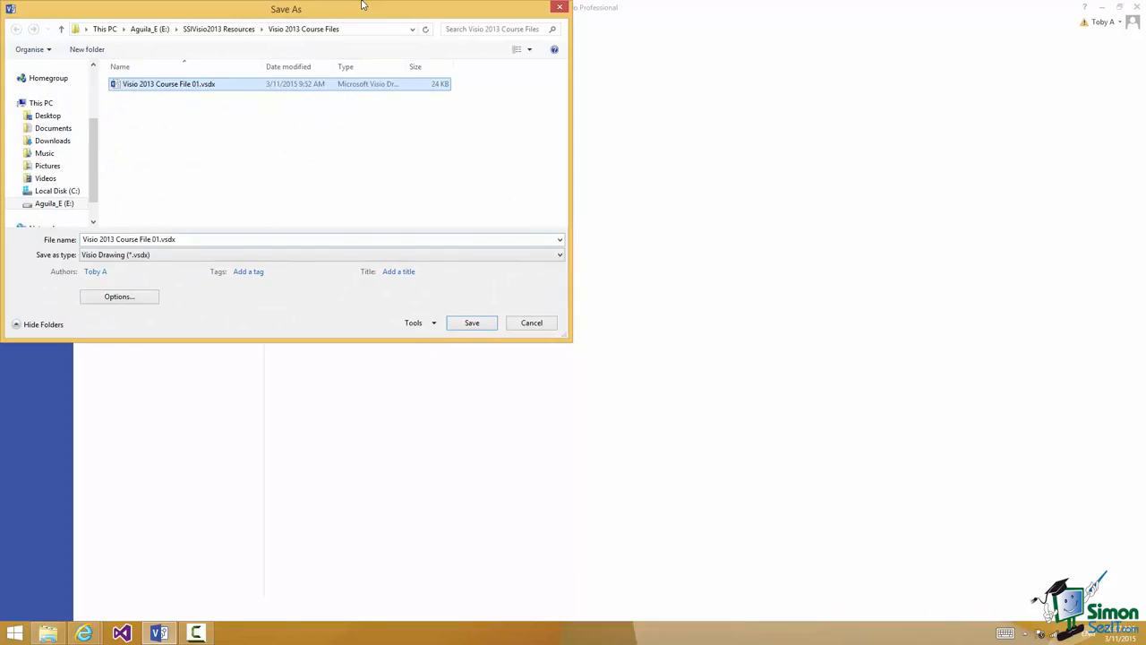
click(160, 239)
click(160, 239)
key(BackSpace)
text(2)
key(Return)
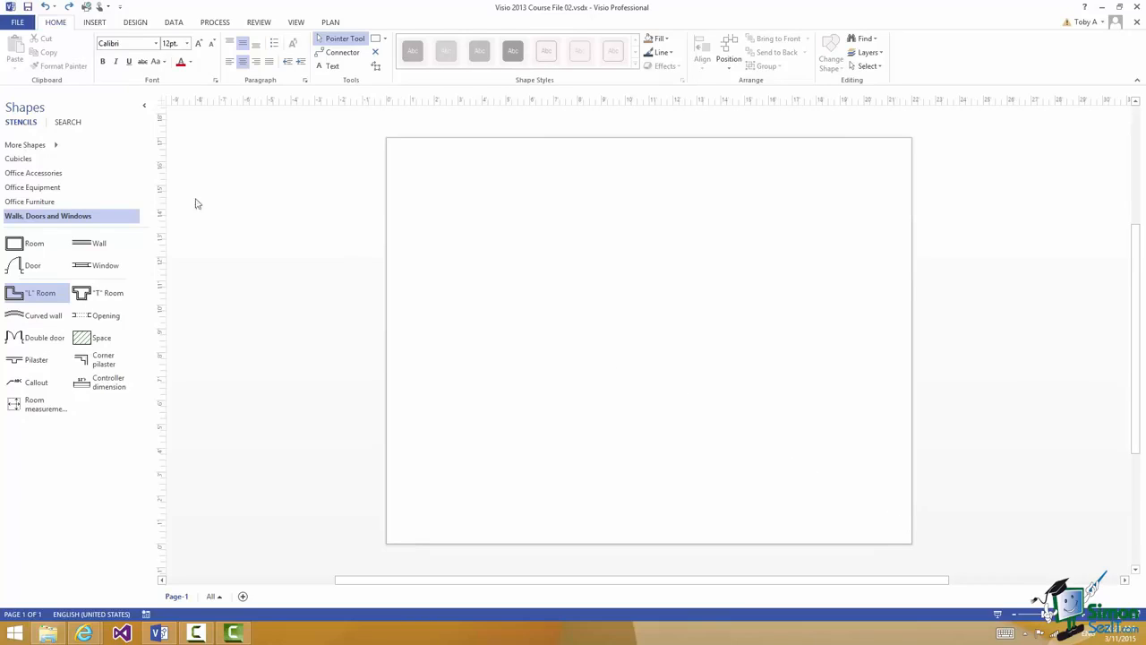
- Place a round waste can from Office Accessories on the page, enlarge it to 4 ft, and undo both changes
click(97, 178)
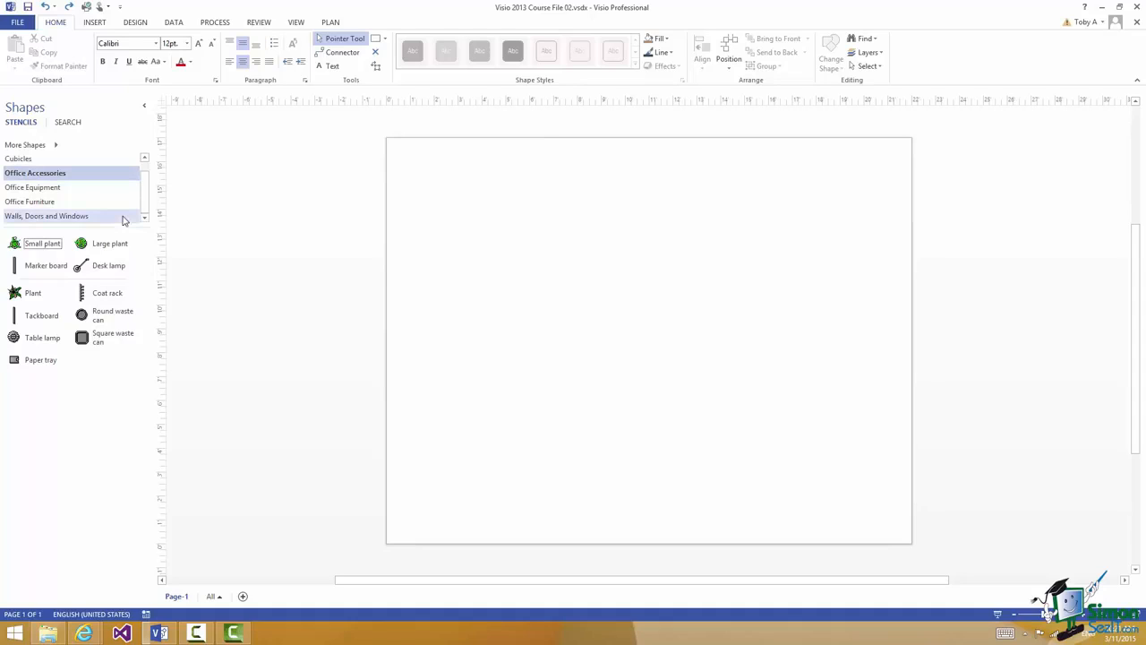
click(58, 246)
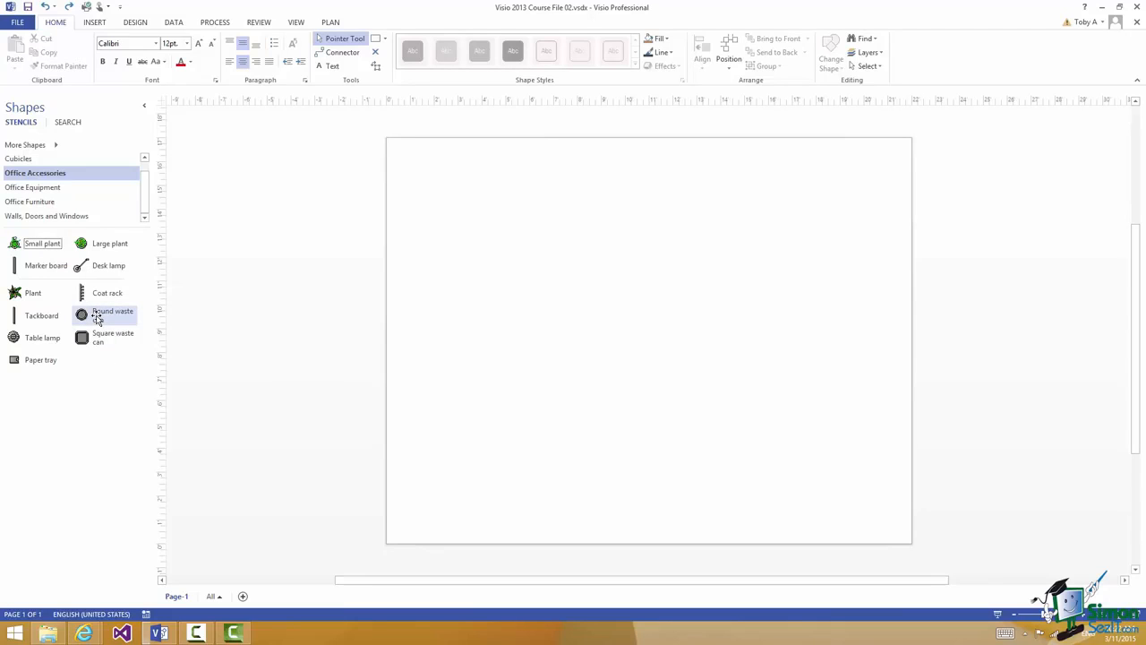
drag(97, 317, 583, 299)
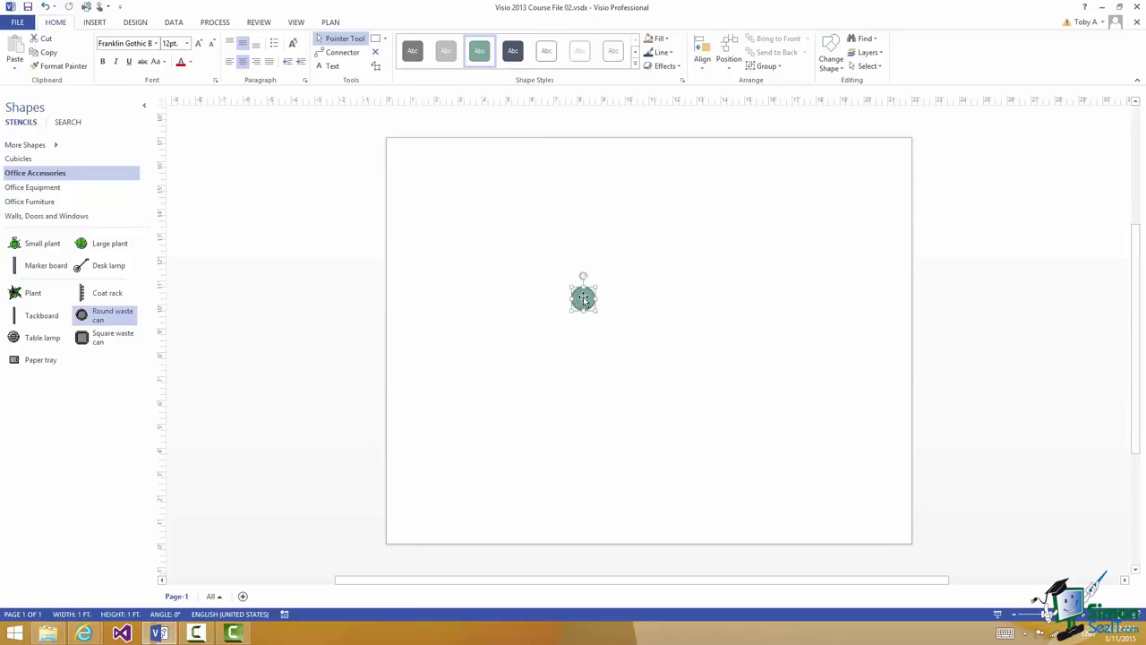
drag(595, 308, 668, 383)
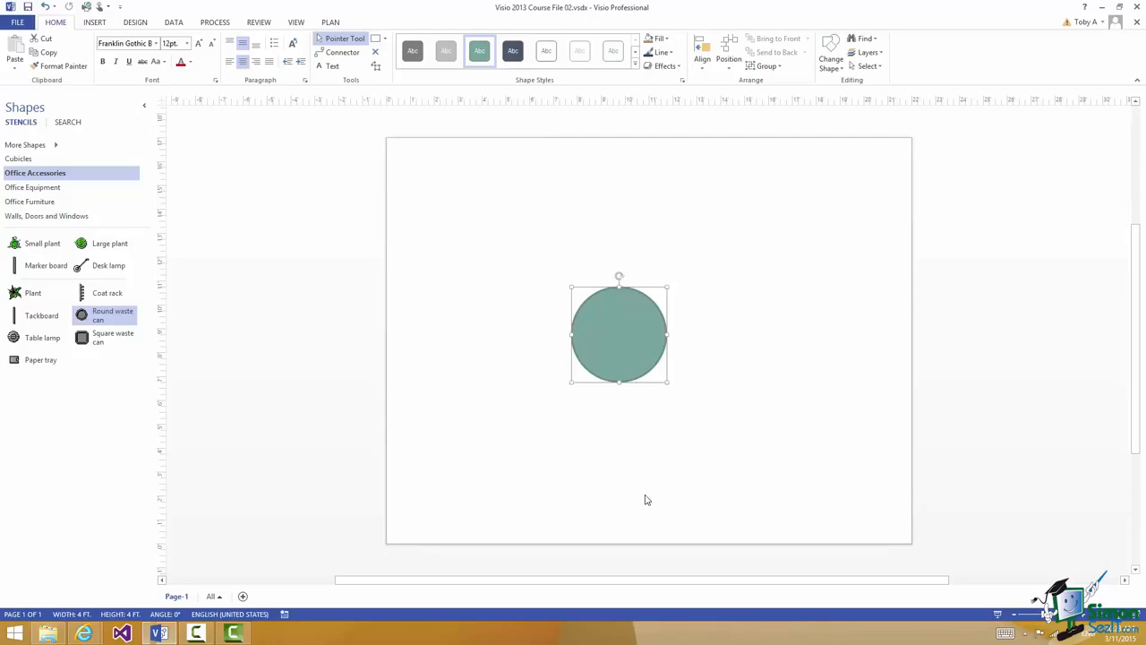
click(46, 7)
click(47, 8)
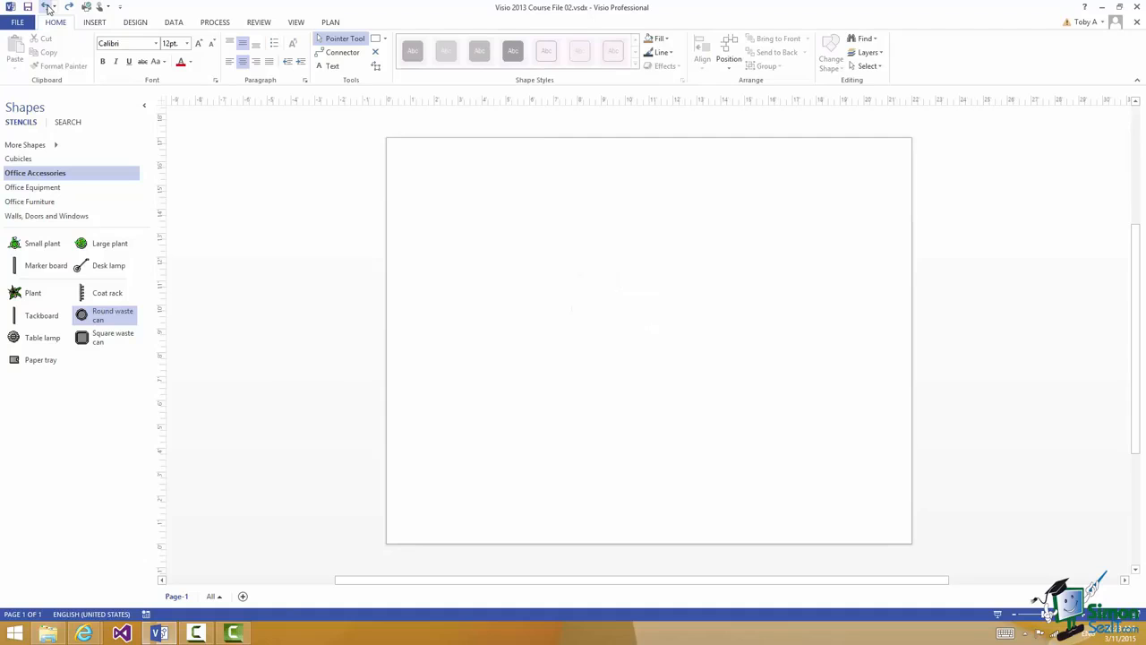
- Place an L-shaped room from Walls, Doors and Windows and enlarge it to about 17 ft 9 in by 14 ft 2.4 in
click(50, 218)
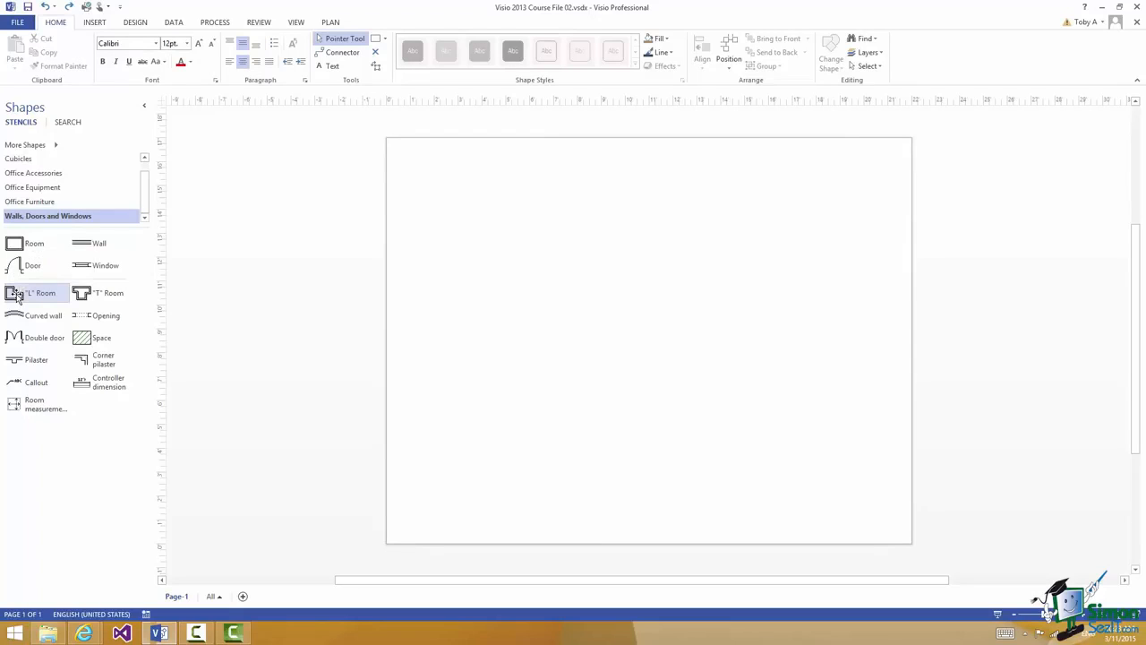
drag(16, 296, 632, 312)
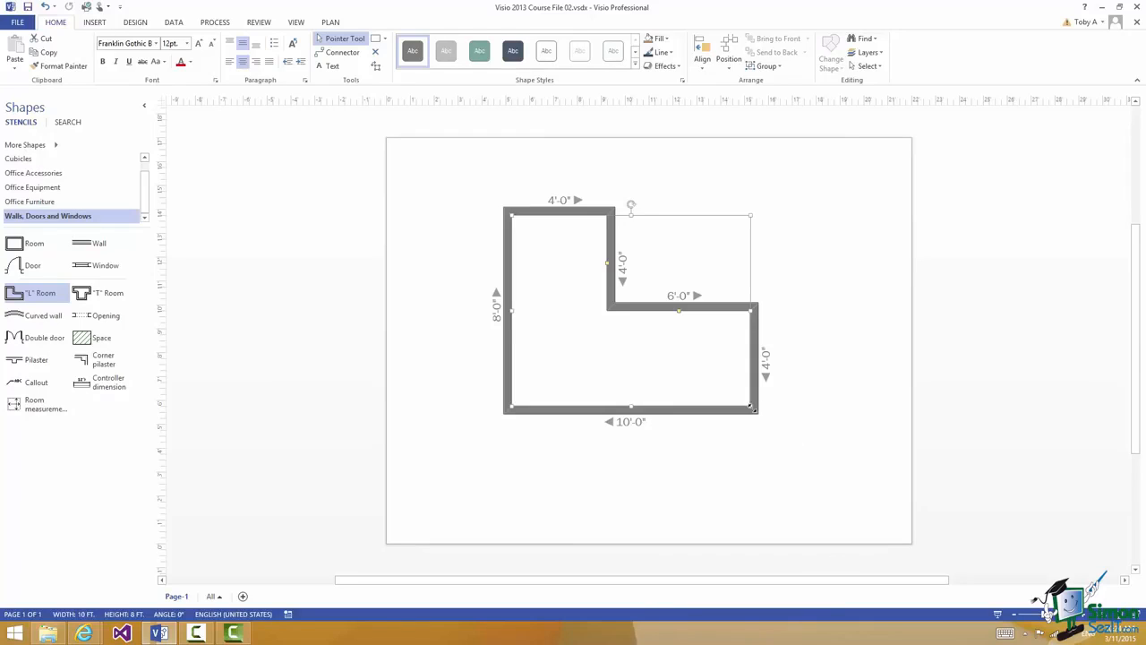
drag(749, 408, 878, 506)
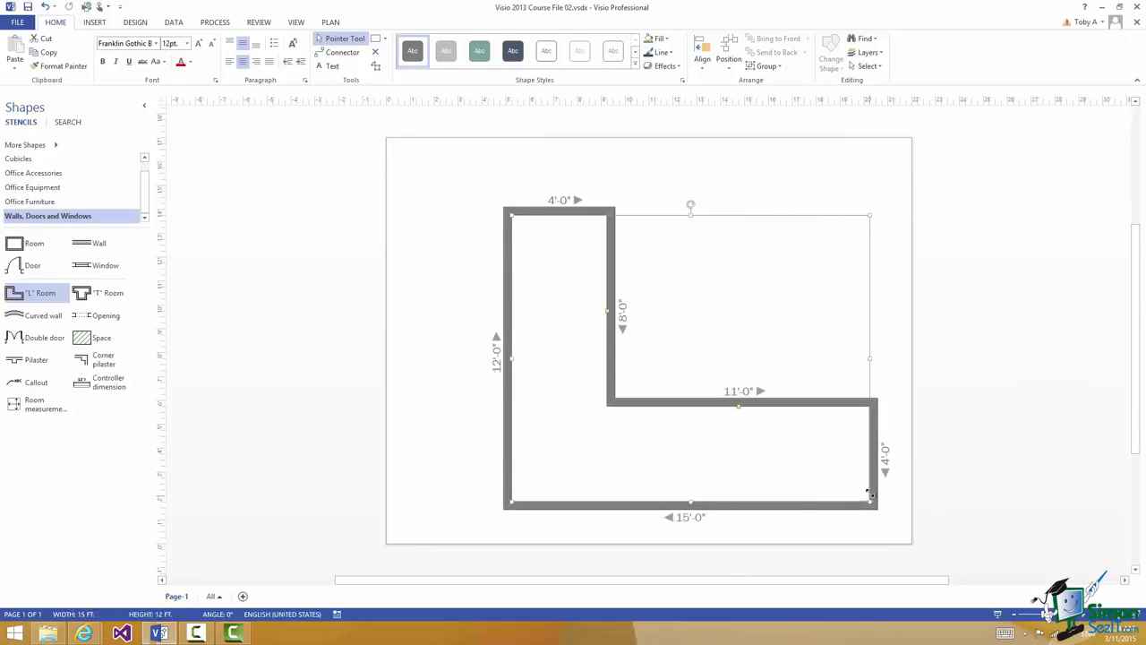
drag(508, 213, 430, 151)
mouse_move(455, 199)
mouse_down()
mouse_move(483, 228)
mouse_move(442, 203)
mouse_up()
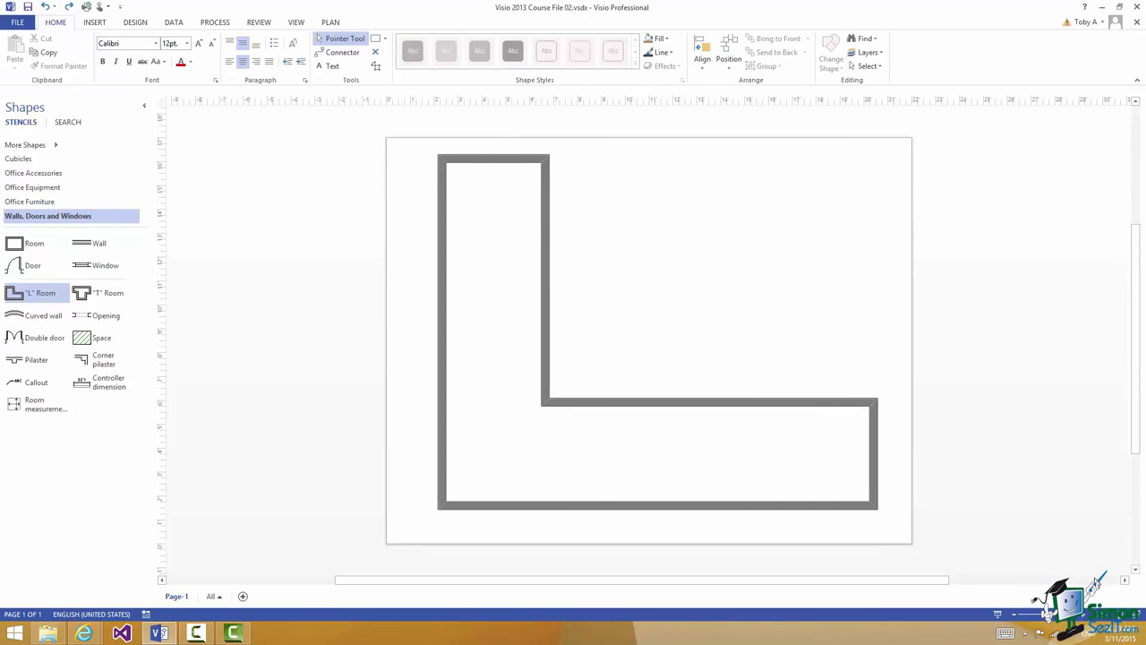
- Add a window to each of the room's left and bottom walls, plus a door in the vertical inner wall and the bottom wall
drag(85, 267, 445, 297)
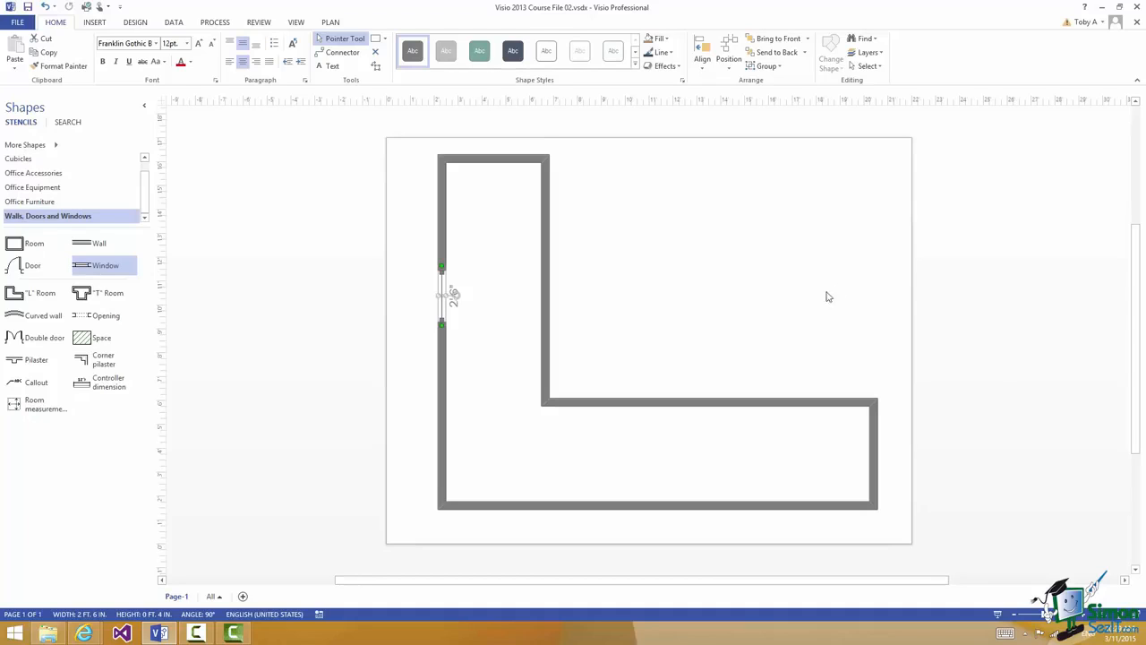
drag(101, 269, 667, 491)
drag(673, 507, 675, 509)
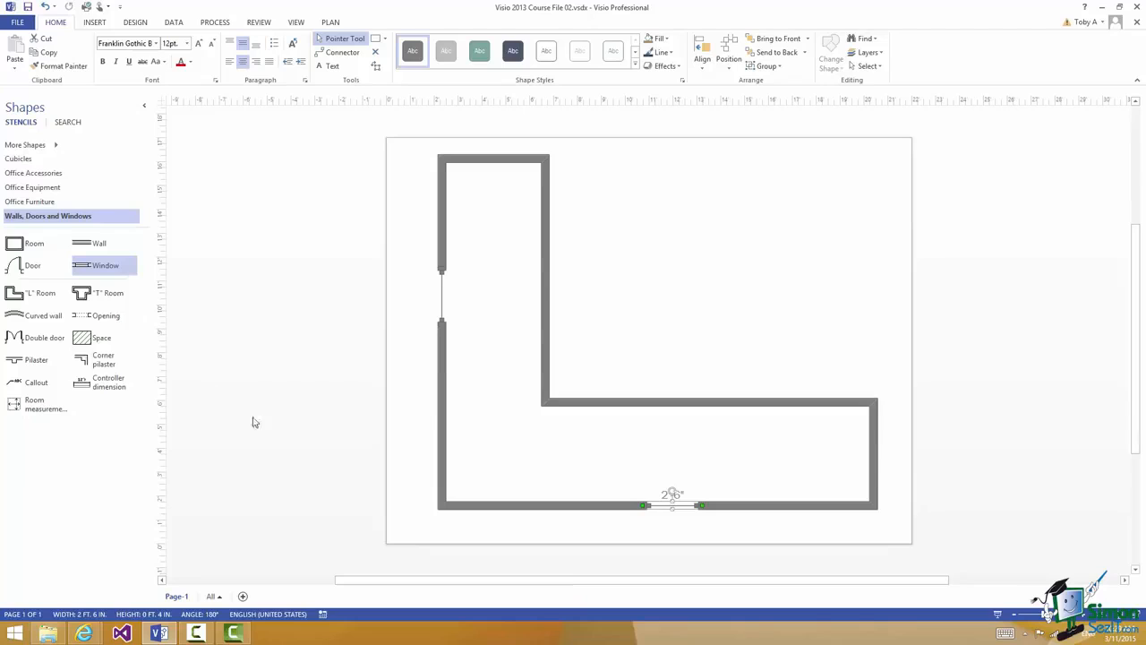
drag(21, 265, 515, 252)
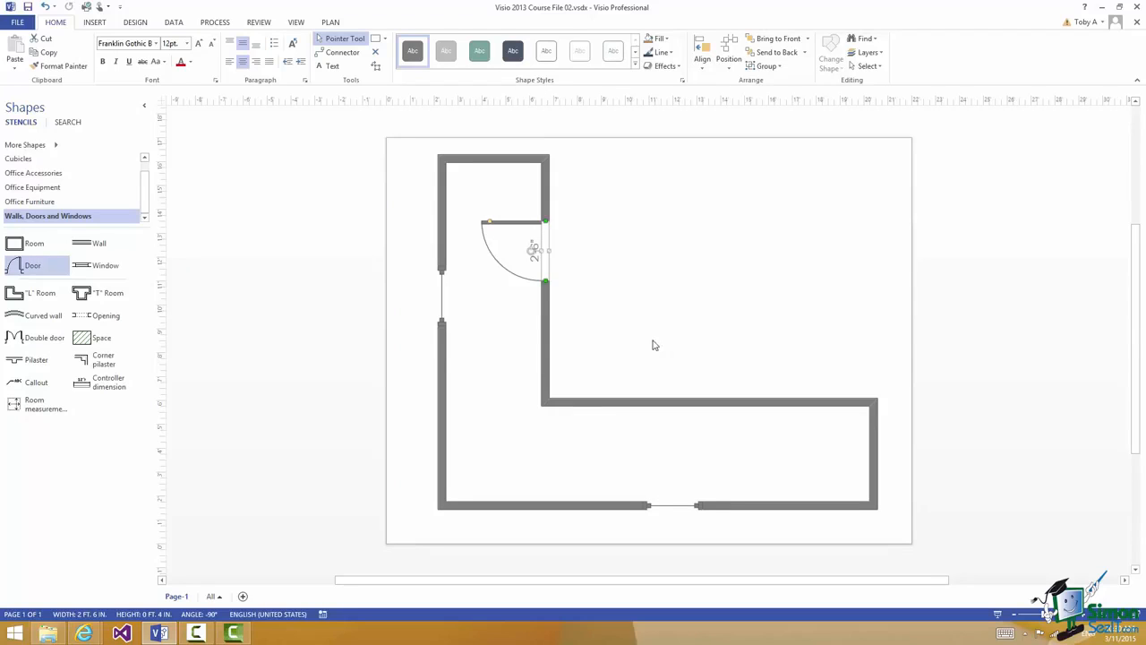
drag(51, 268, 813, 499)
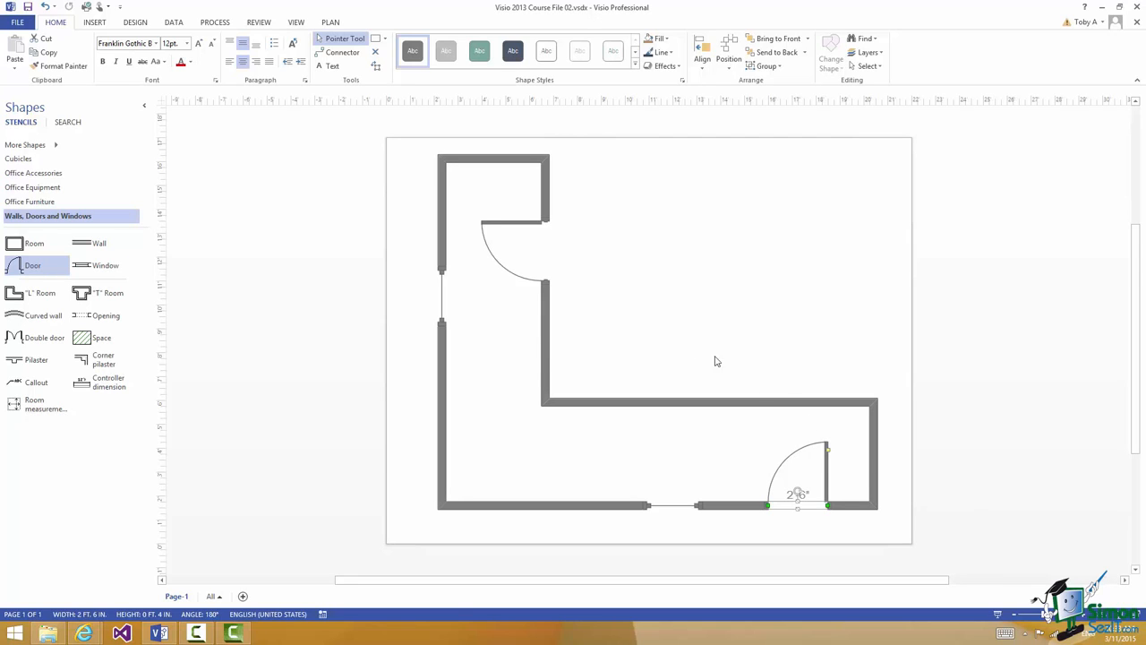
- Open the program's options
click(17, 24)
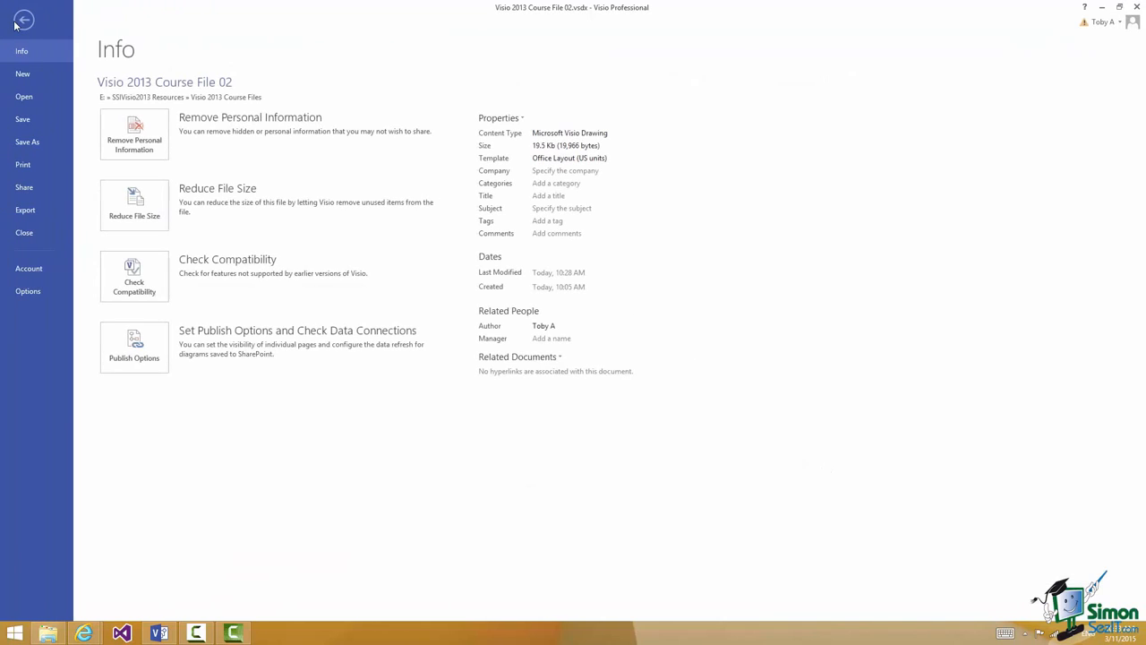
click(27, 291)
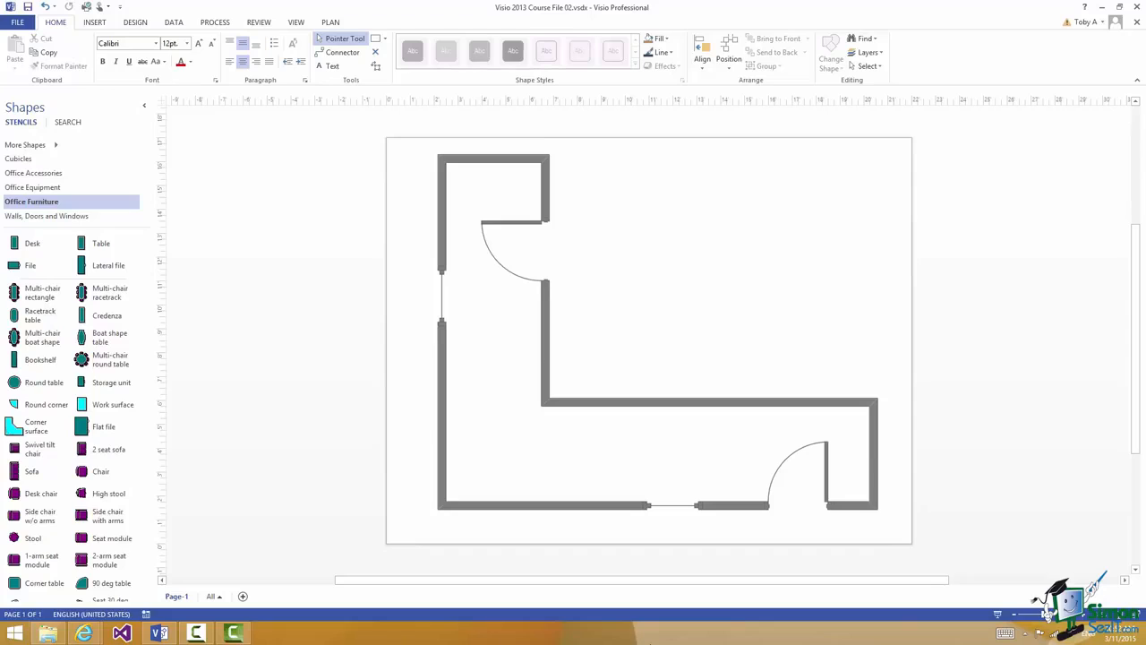
- Widen the L-shaped room's vertical leg to about 6'-3" and its horizontal leg to about 5'-9"
click(526, 167)
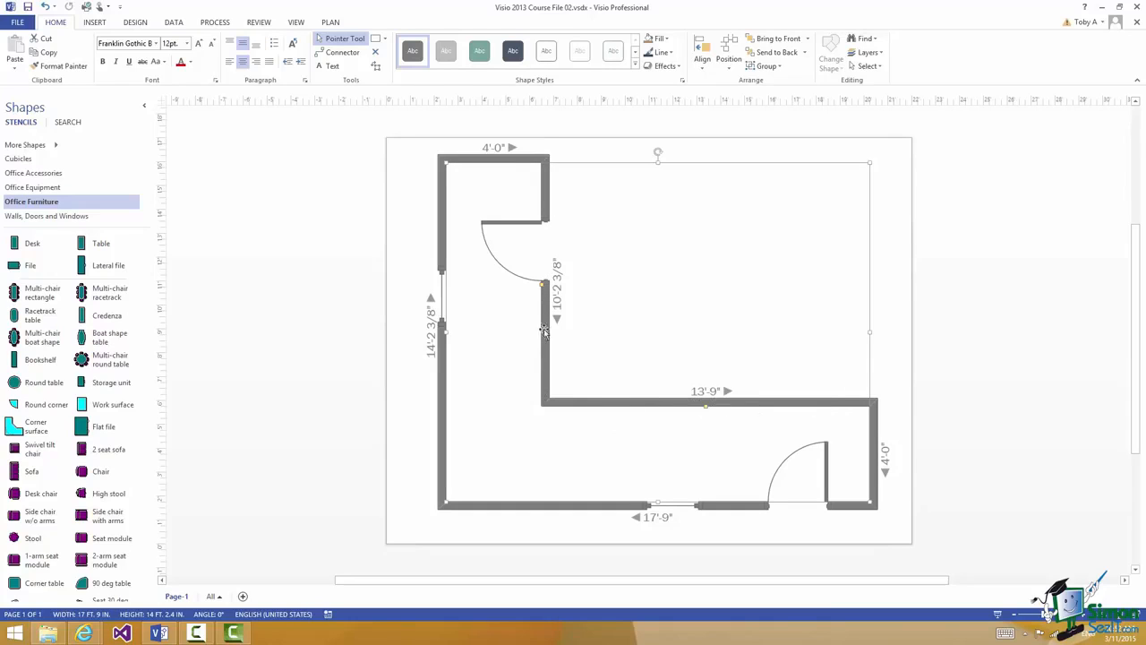
drag(543, 291, 597, 280)
drag(732, 401, 728, 364)
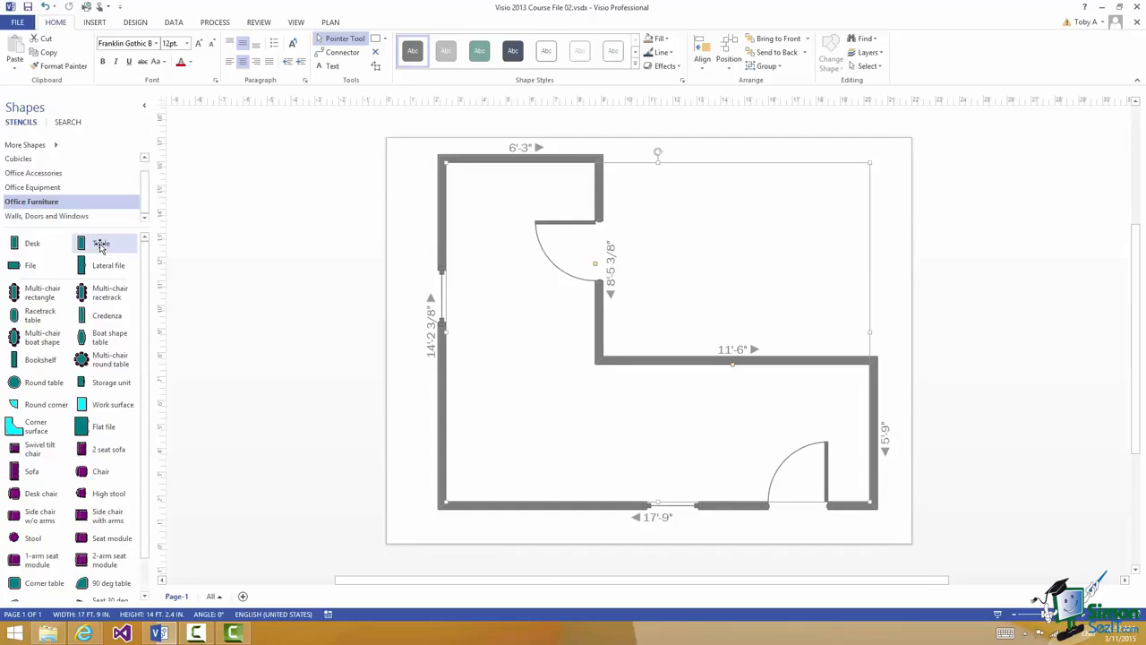
- Place a table in the room's lower-left area, sized about 2 ft 6 in by 4 ft 3.4 in, and rotate it 90° clockwise
drag(100, 248, 521, 391)
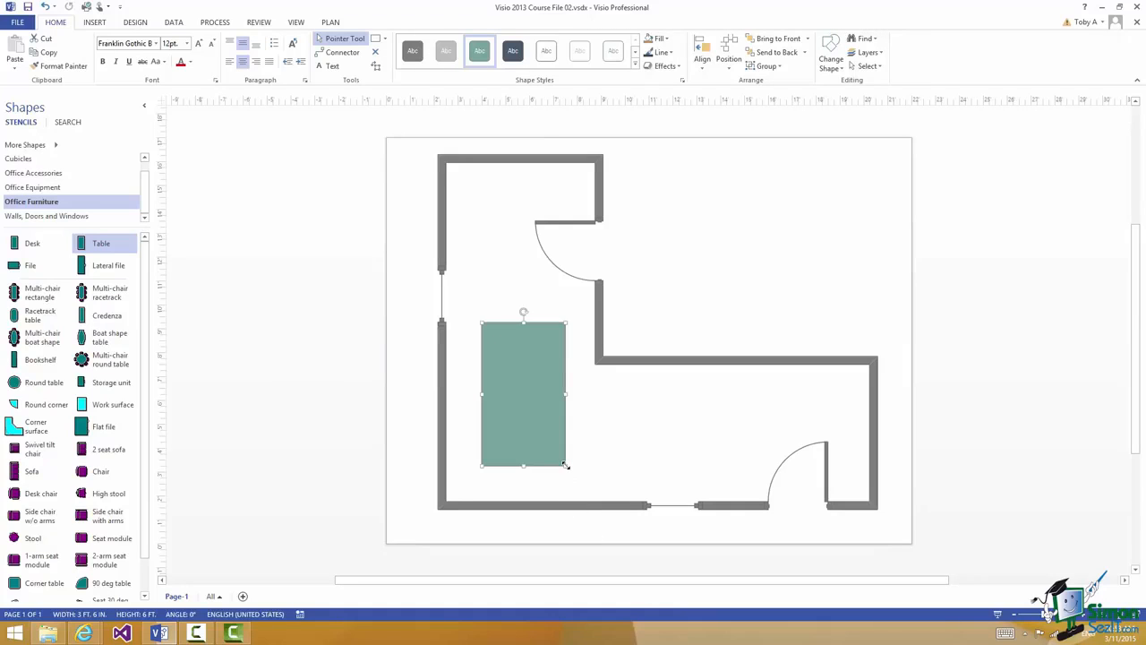
drag(566, 465, 541, 425)
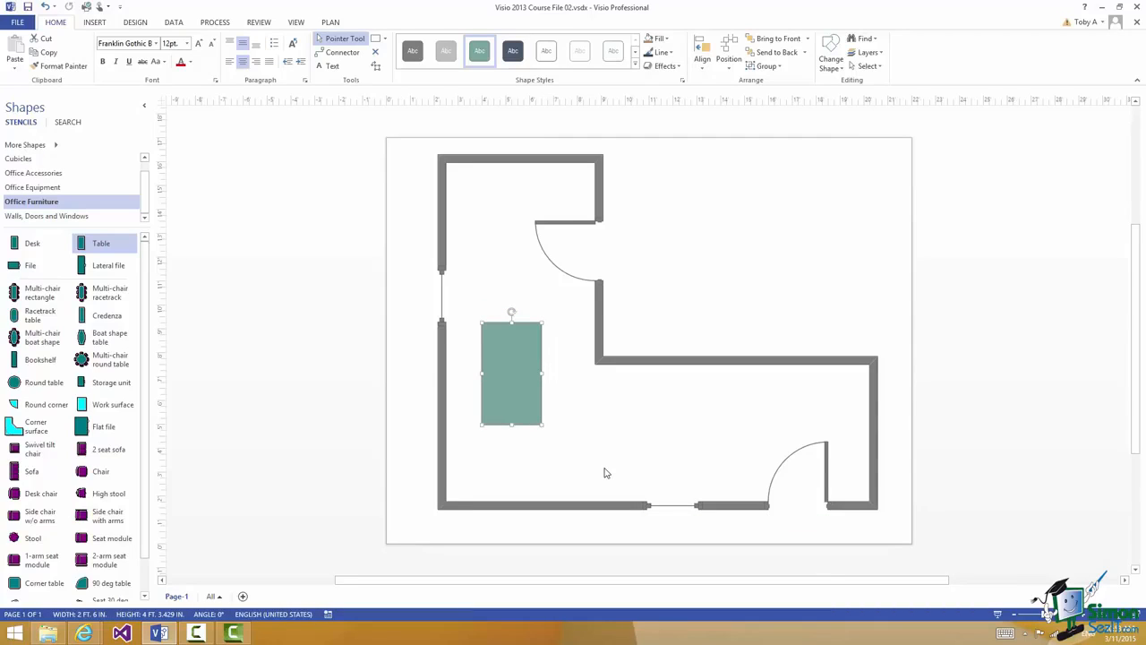
drag(506, 367, 523, 410)
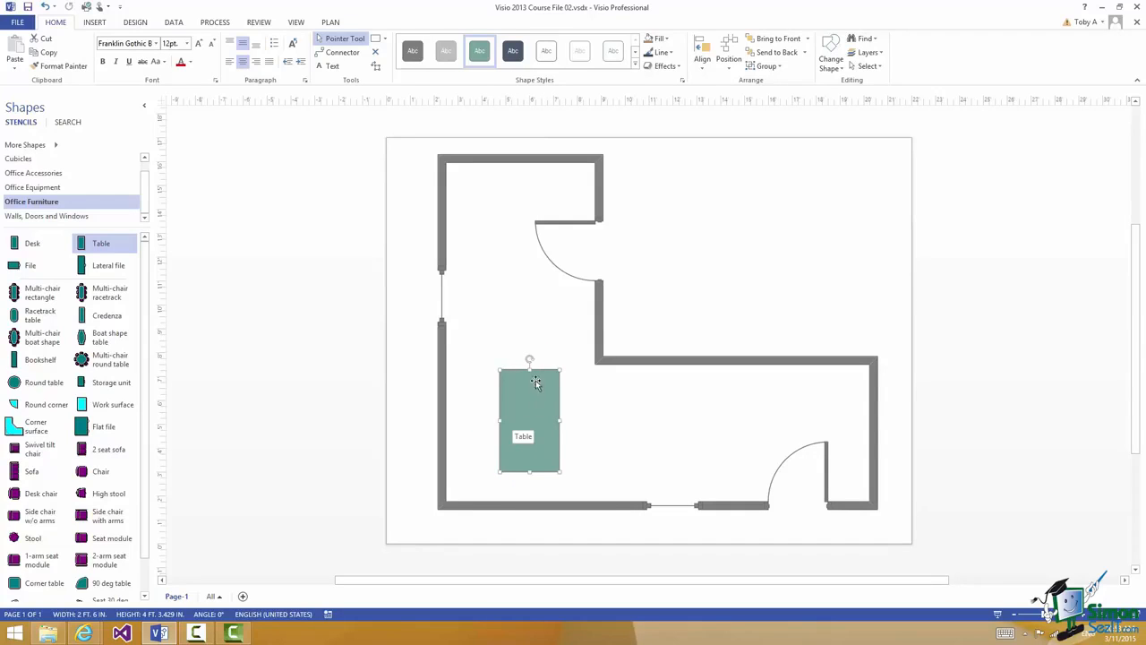
drag(530, 357, 532, 430)
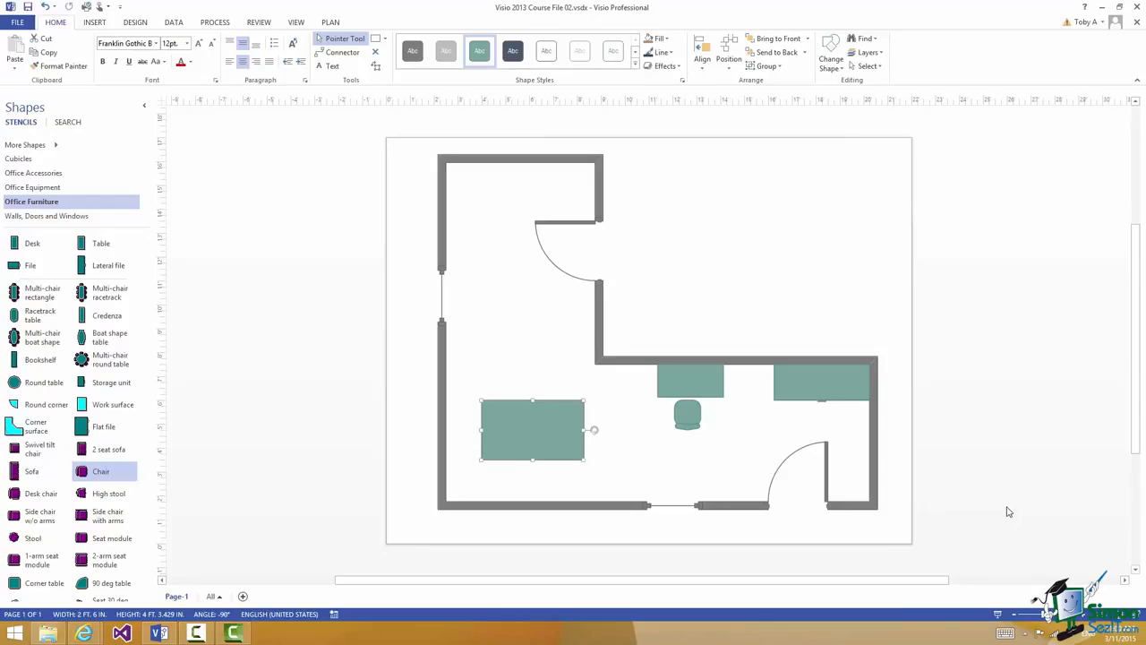
- Change the table into a multi-chair round table and shrink it to about 2 ft 7.7 in across
click(833, 70)
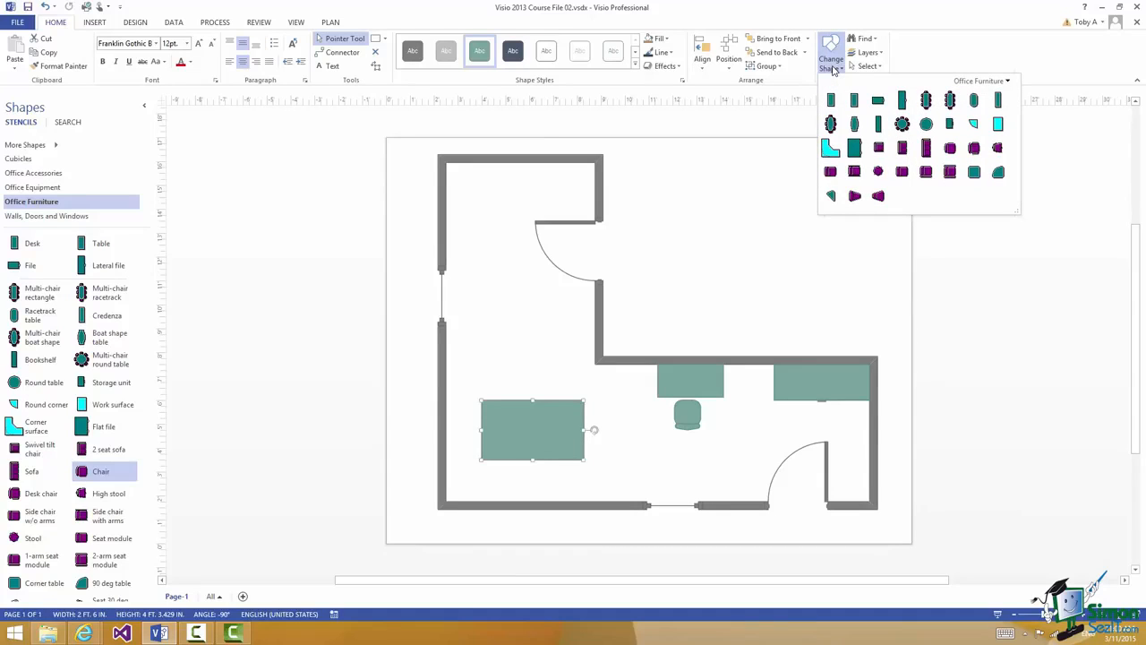
click(902, 125)
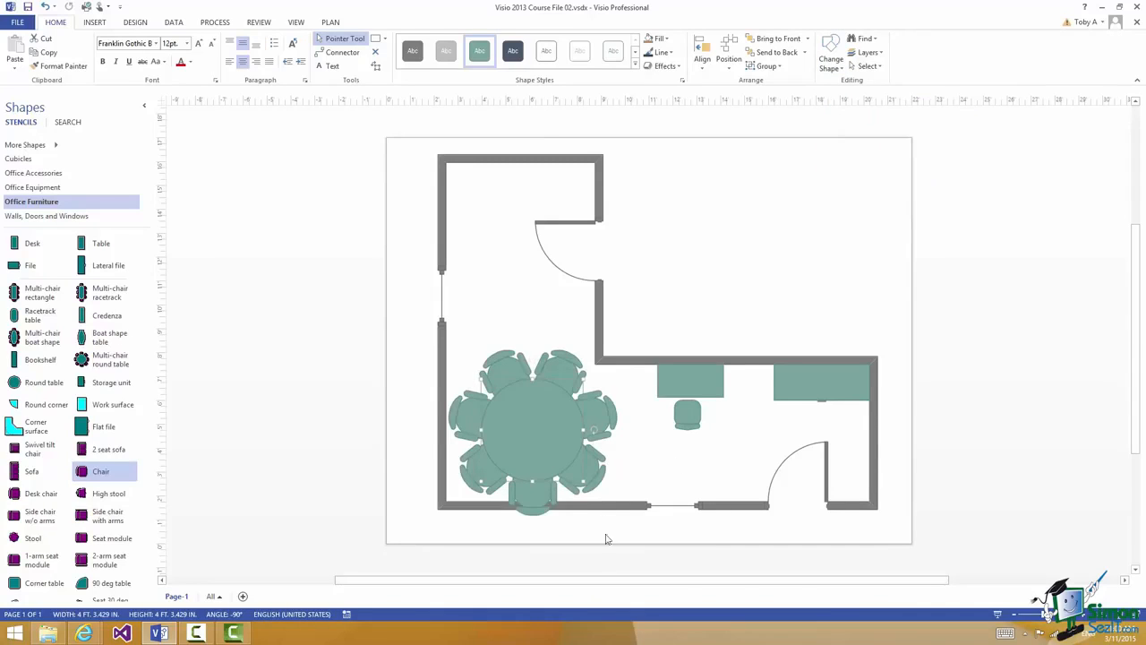
drag(581, 480, 513, 424)
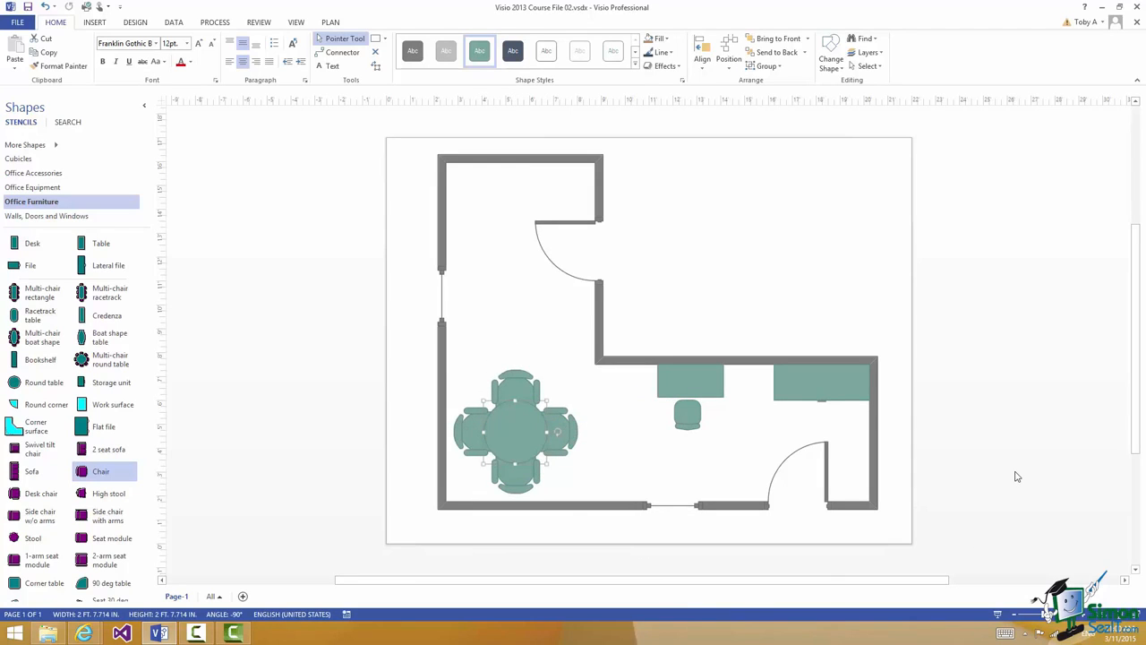